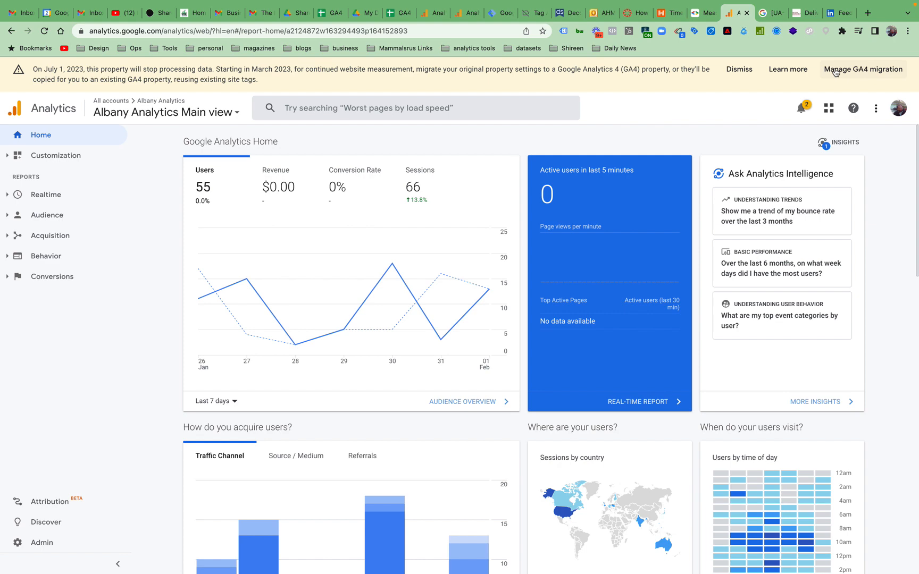
Step: Open the connected Albany Analytics GA4 property from the GA4 migration notice and review its Setup Assistant checklist
left_click(835, 72)
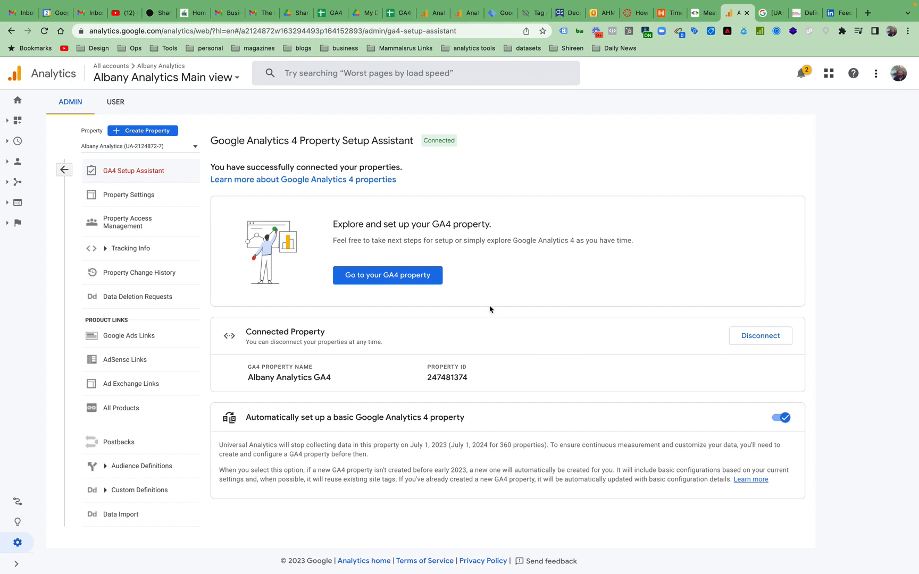
left_click(424, 277)
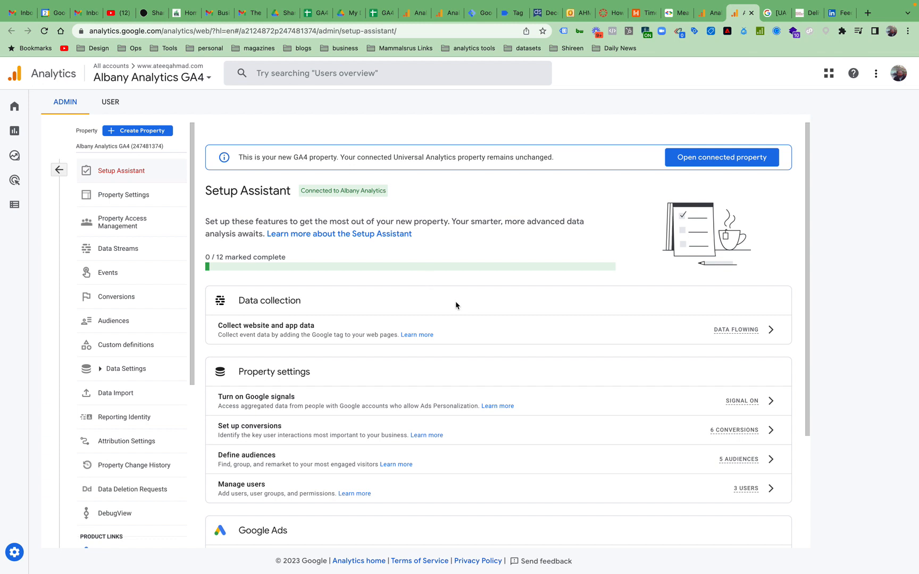
scroll(457, 306, "down", 3)
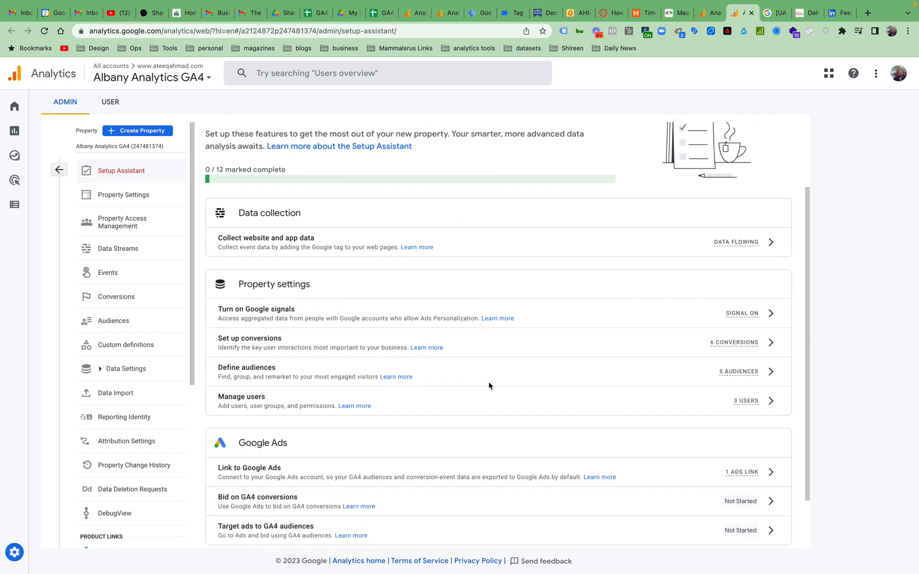
scroll(493, 395, "down", 2)
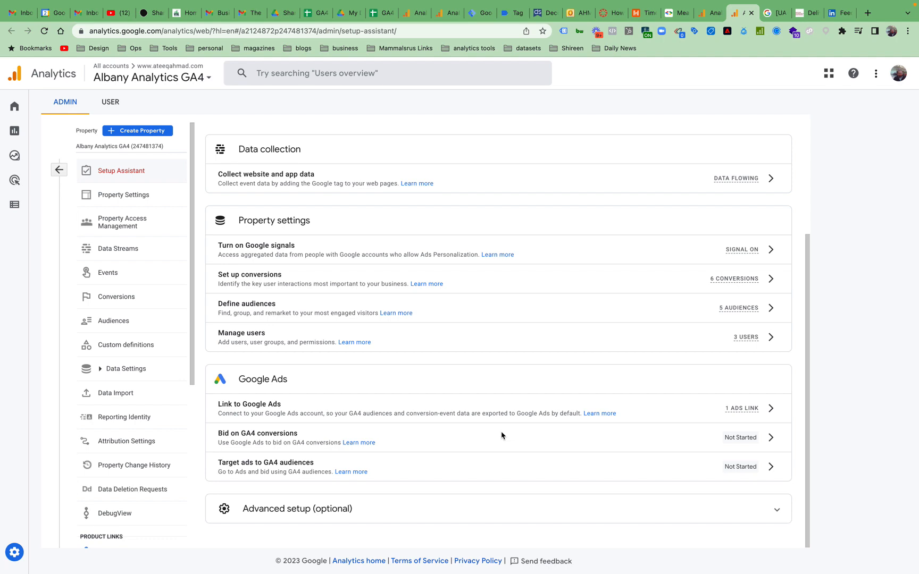
scroll(479, 359, "up", 5)
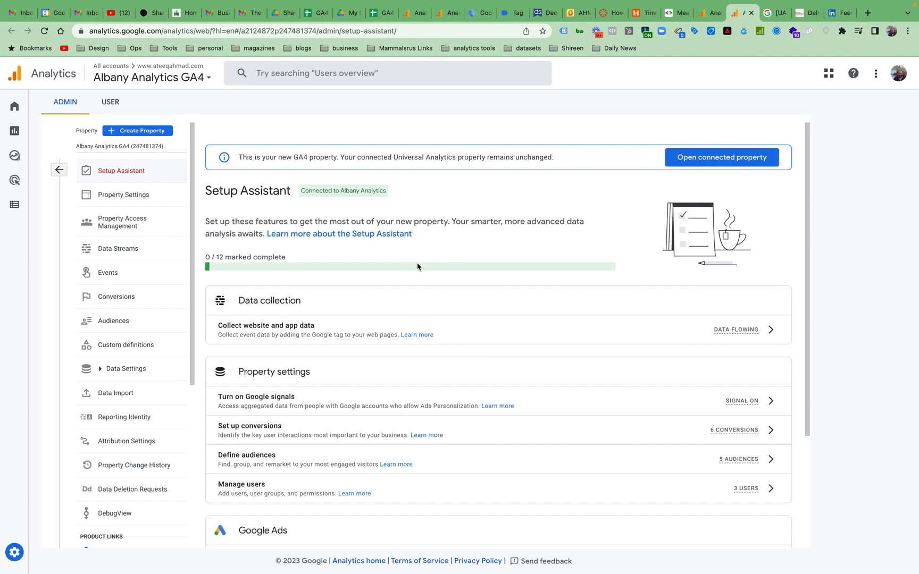
scroll(417, 267, "down", 3)
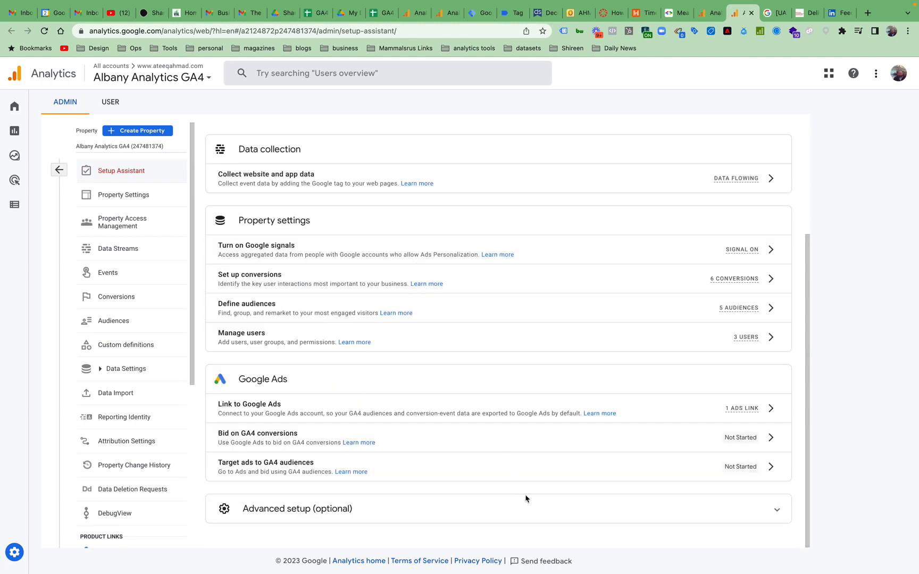
Step: Expand the optional advanced setup section and view the actions offered for Set up User-ID
left_click(529, 512)
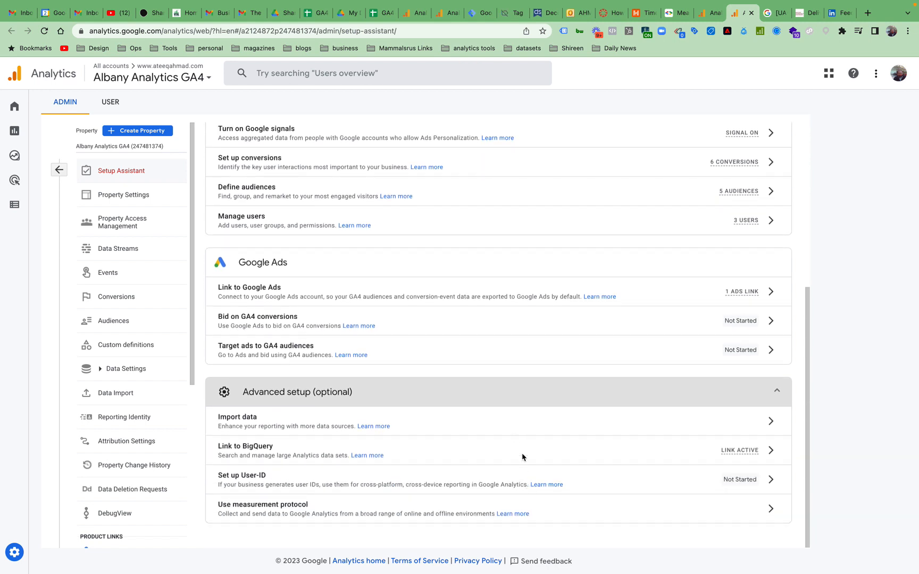
left_click(775, 483)
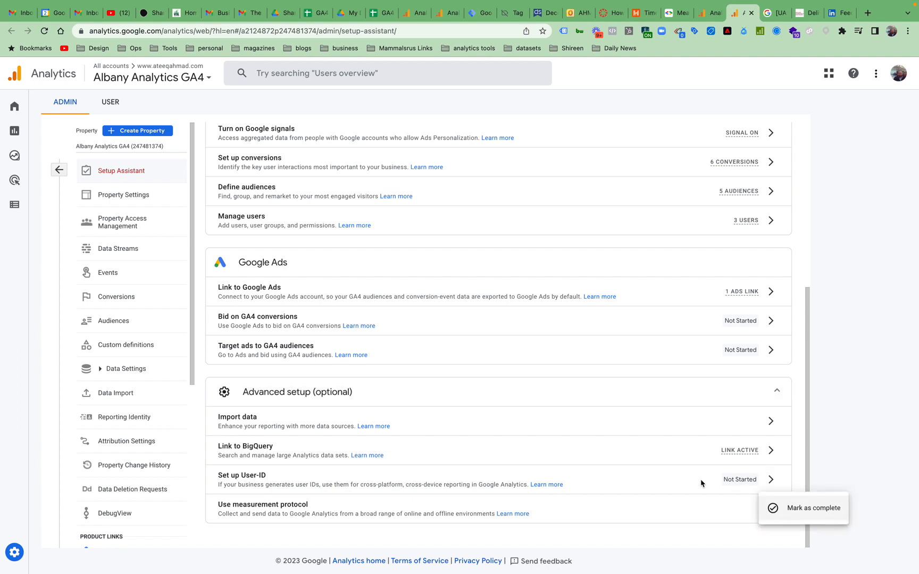
left_click(602, 481)
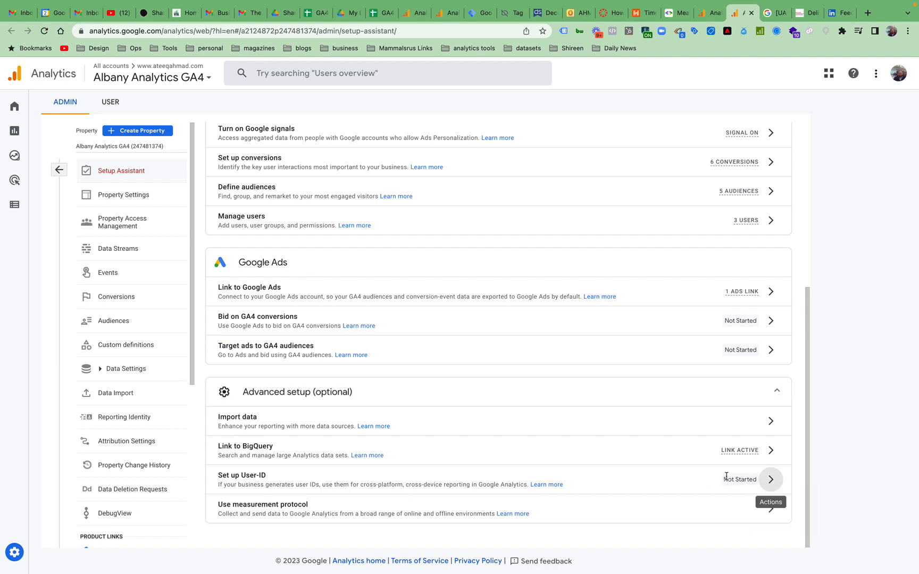
left_click(769, 481)
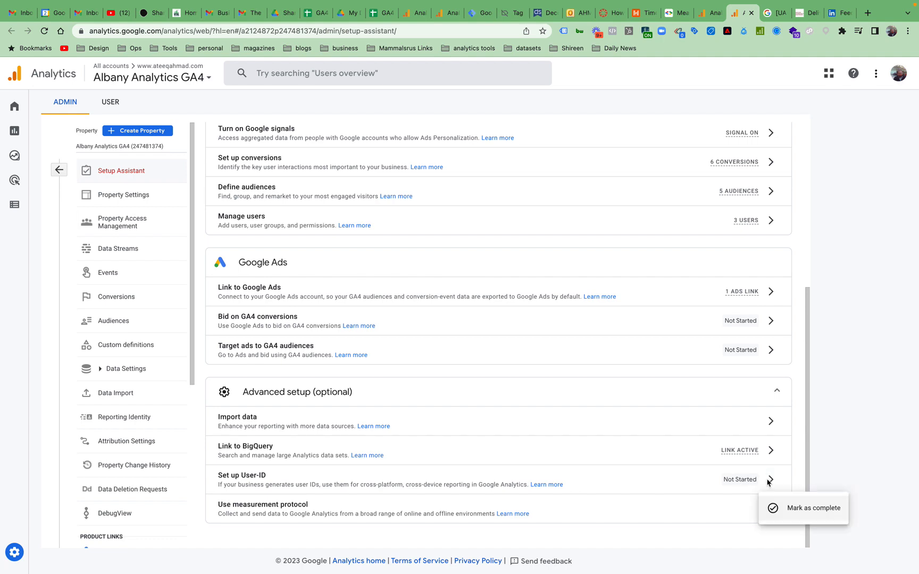
left_click(696, 466)
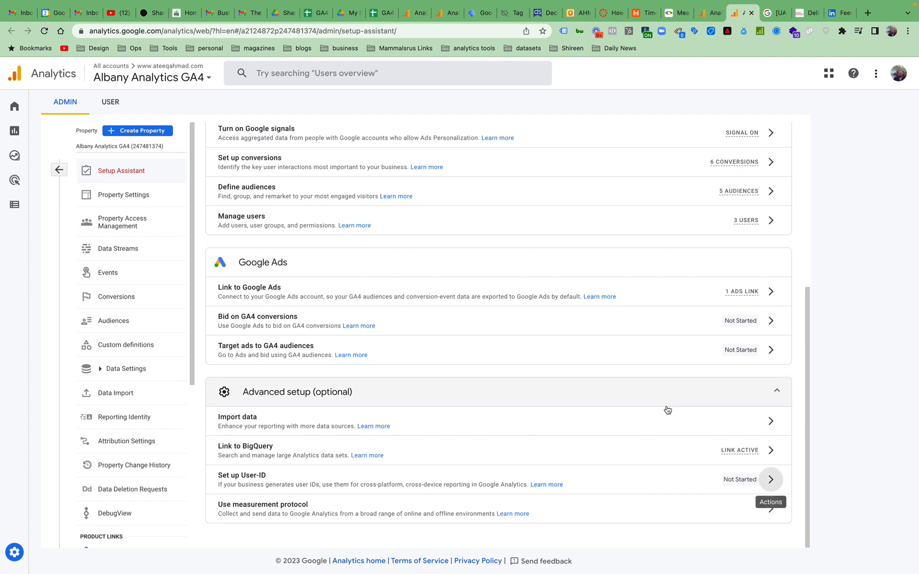
Step: View the actions offered for Turn on Google signals and for Collect website and app data
scroll(667, 409, "up", 3)
left_click(773, 311)
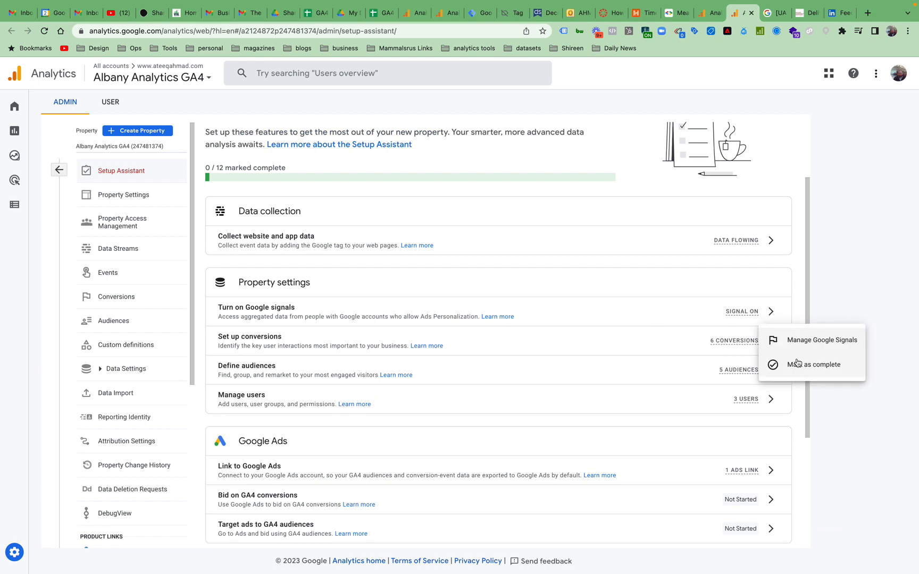
left_click(774, 247)
left_click(773, 247)
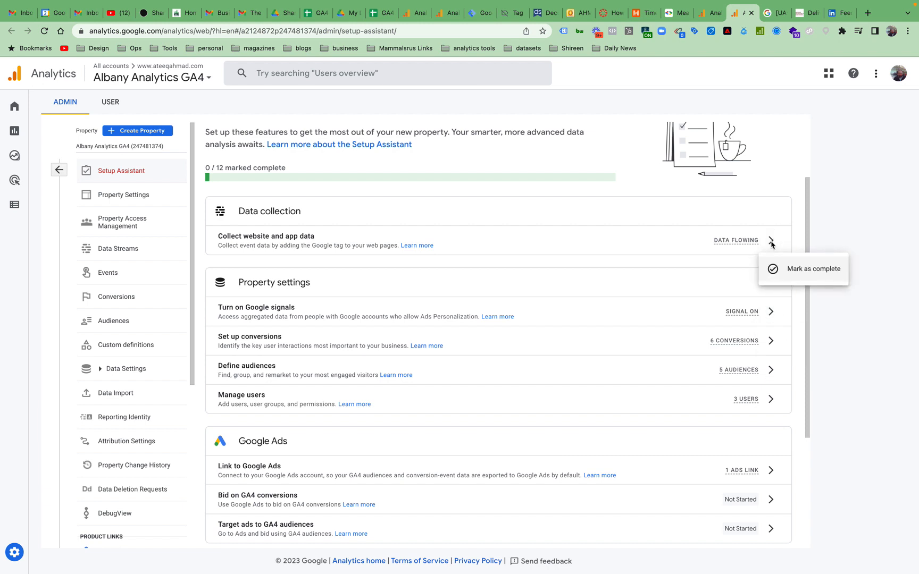
left_click(770, 240)
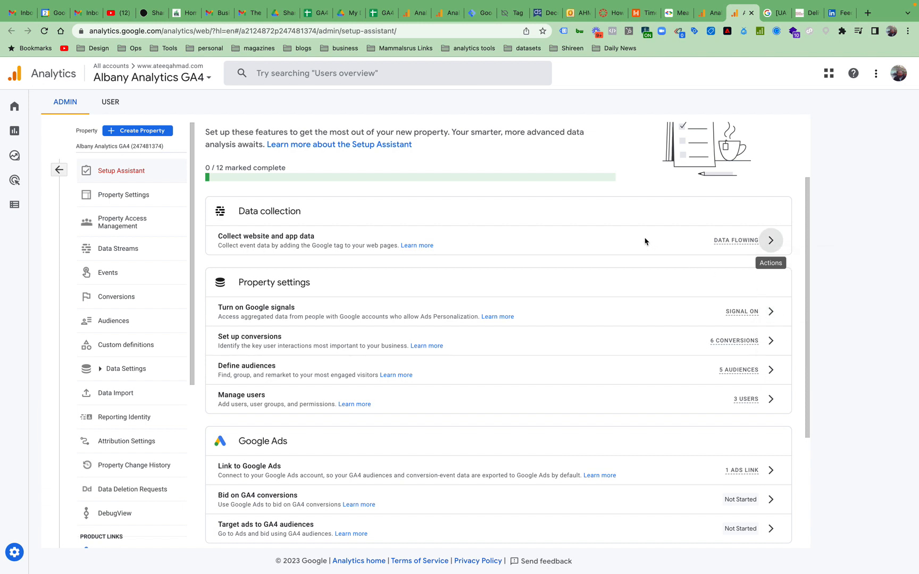
scroll(645, 242, "up", 2)
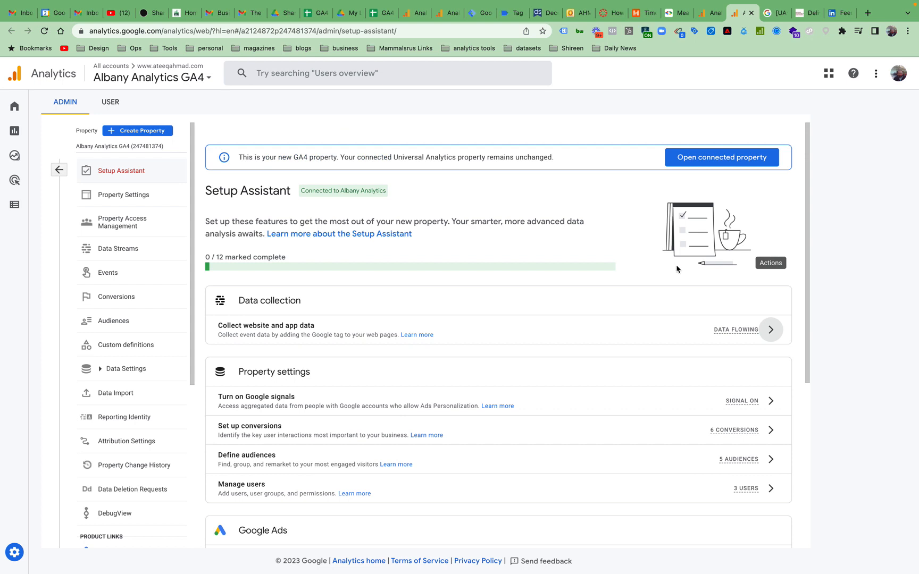
left_click(772, 331)
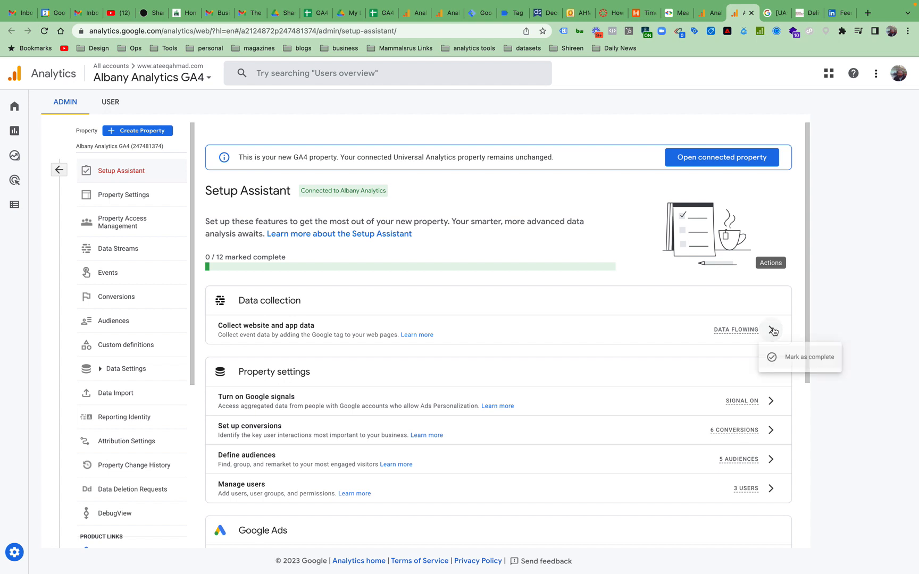
left_click(767, 258)
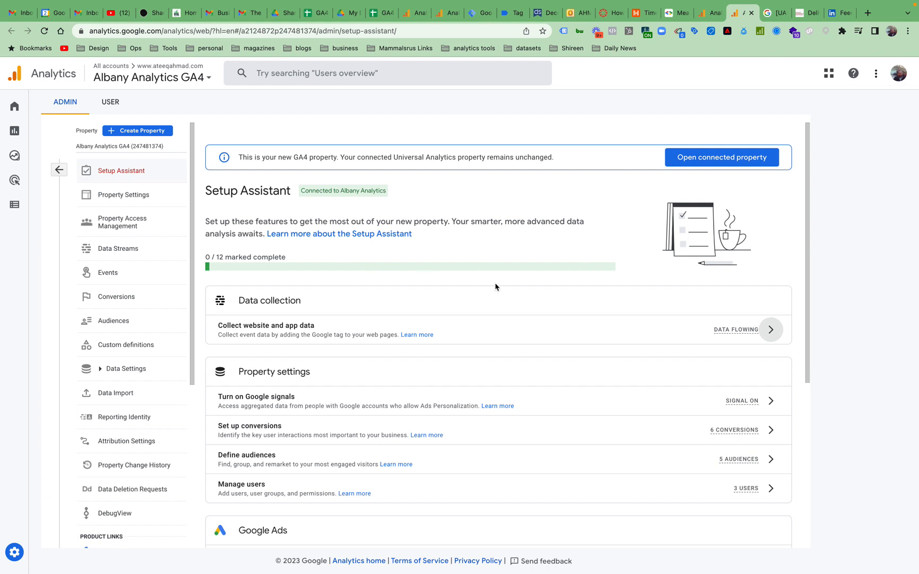
Step: Mark the Collect website and app data and Turn on Google signals items as complete
left_click(776, 339)
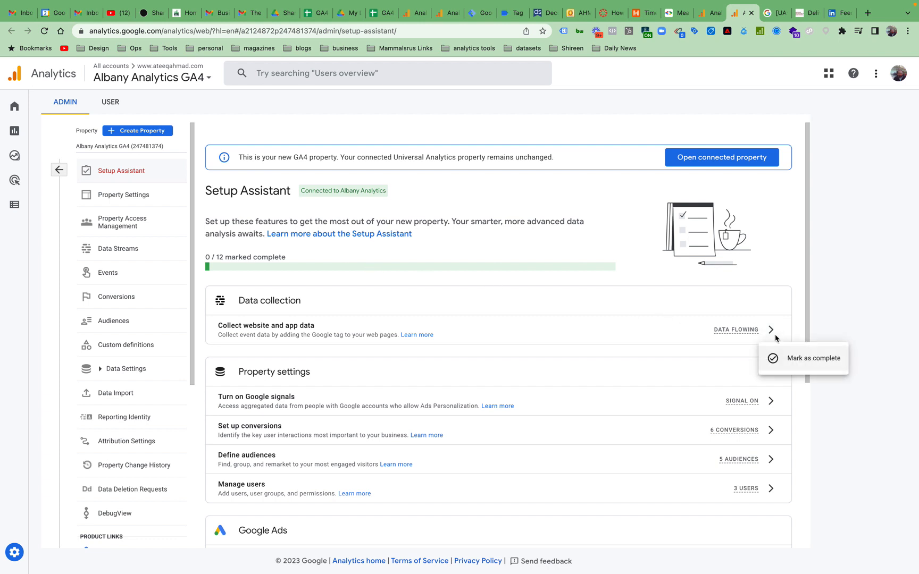
left_click(793, 359)
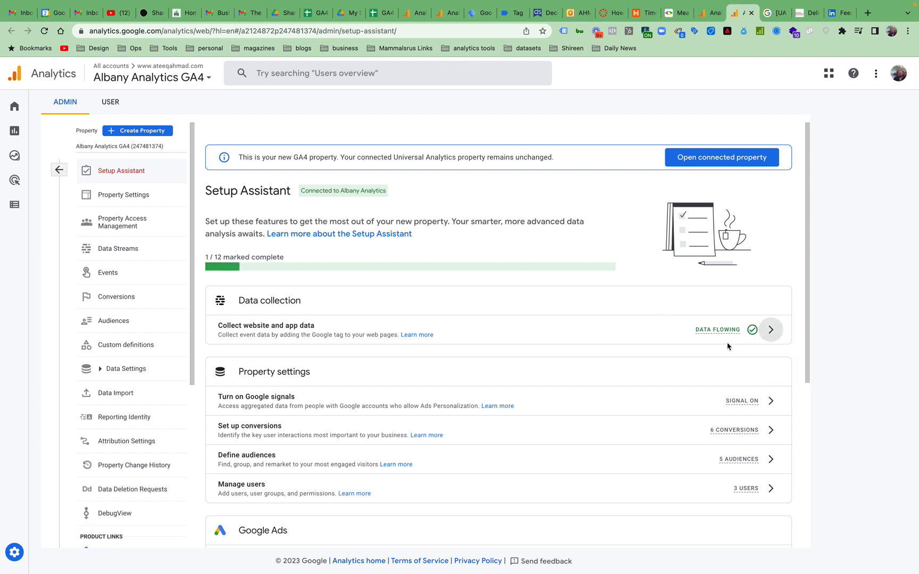
left_click(766, 401)
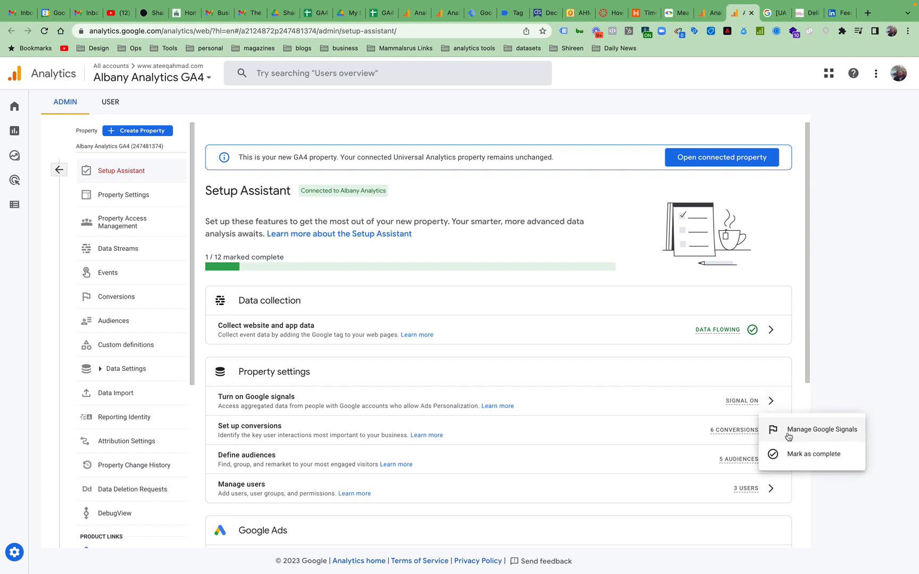
left_click(794, 452)
Step: Mark the Set up conversions and Define audiences items as complete
scroll(691, 377, "down", 1)
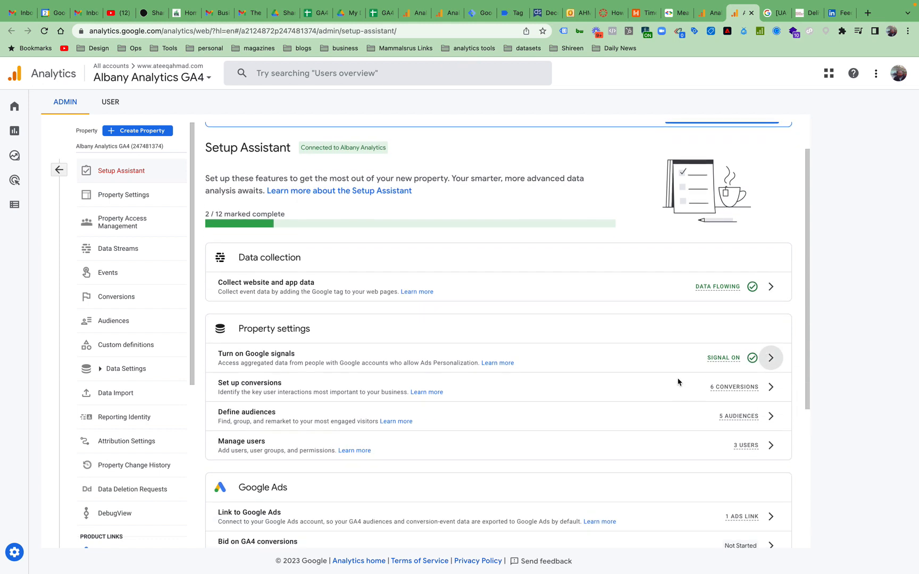
left_click(770, 387)
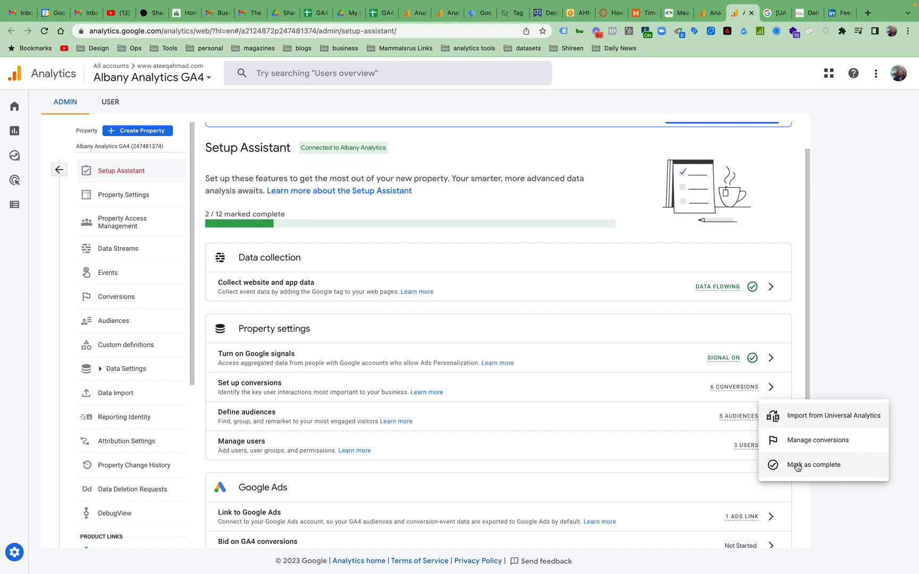
left_click(797, 466)
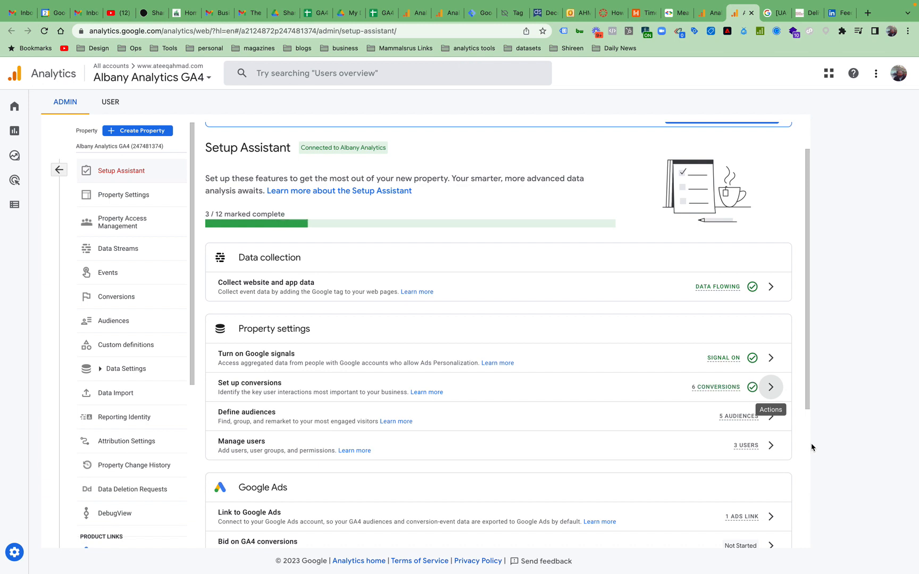
left_click(770, 421)
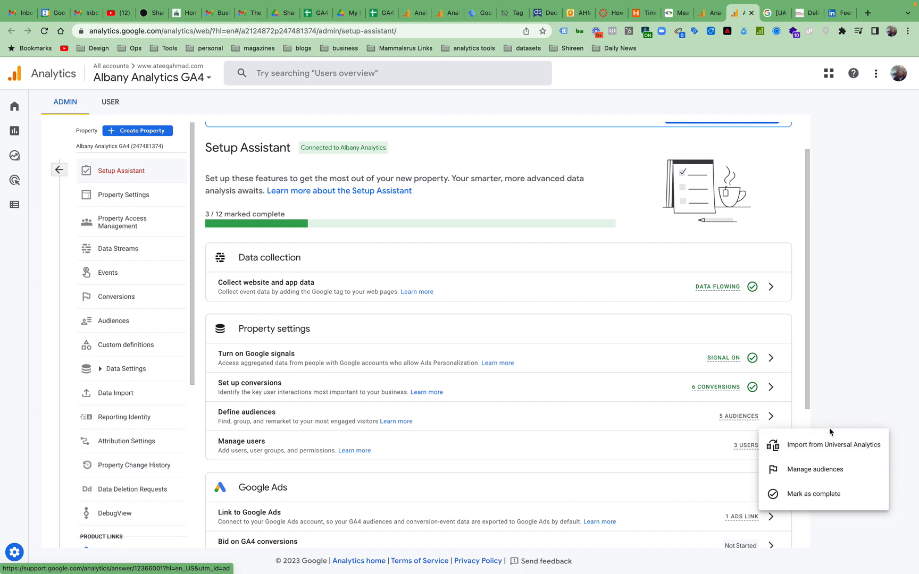
left_click(818, 494)
Step: Go to the property's data streams and open the details of the Albany Analytics WEB stream
scroll(702, 432, "down", 5)
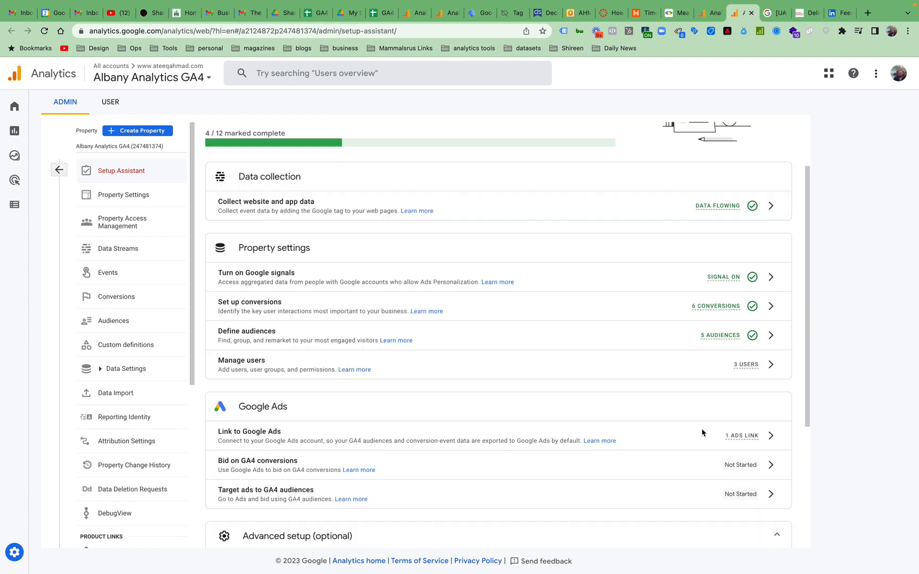
scroll(702, 432, "up", 5)
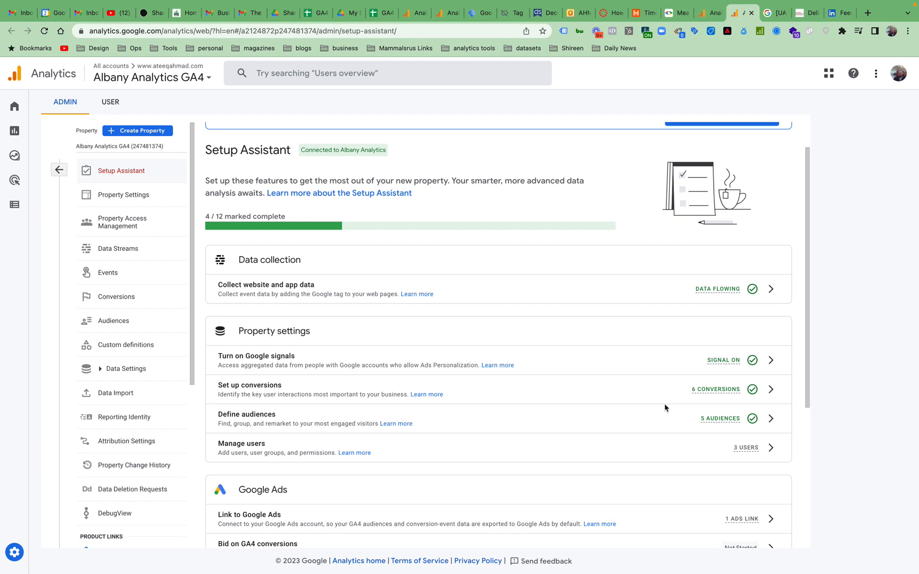
scroll(665, 407, "up", 1)
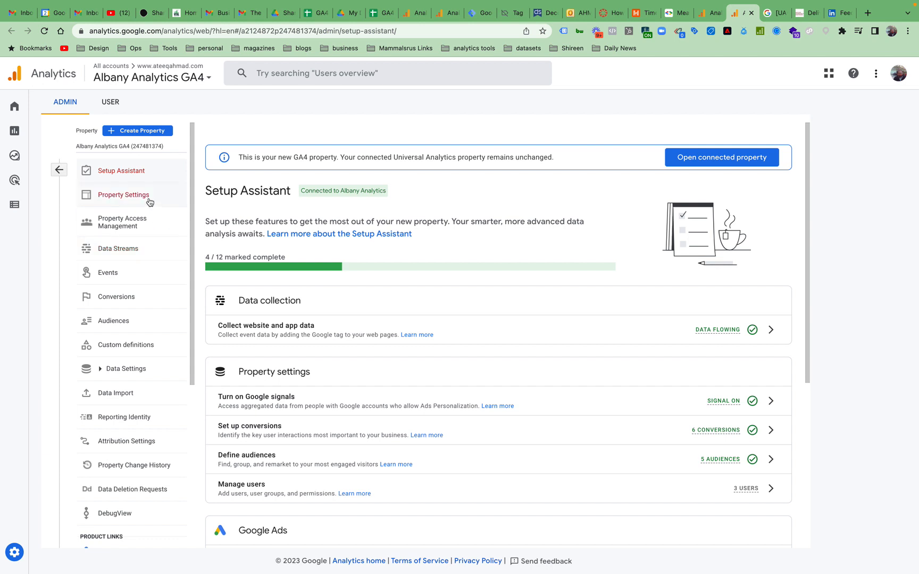
left_click(156, 248)
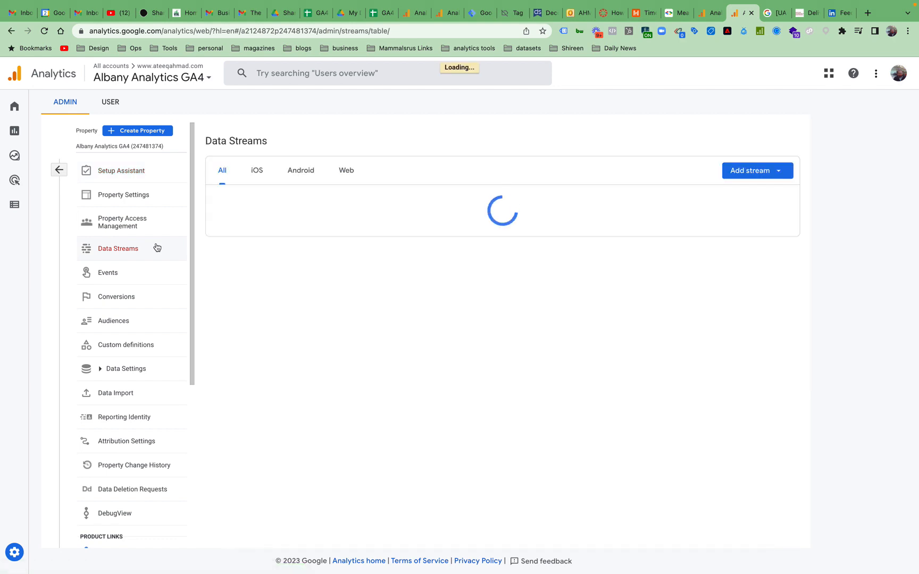
left_click(333, 202)
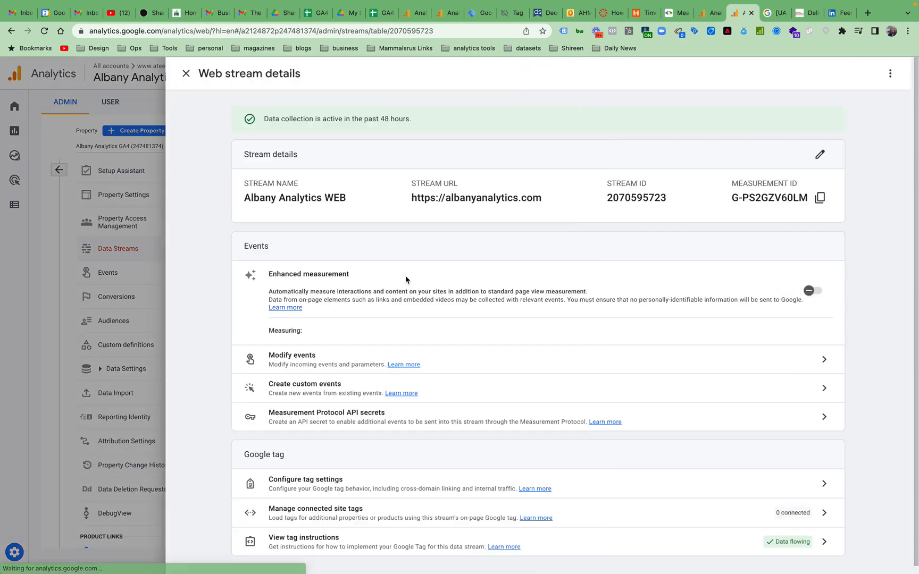
Step: View the stream's Google tag instructions, comparing manual installation with the website builder or CMS method
scroll(612, 505, "down", 1)
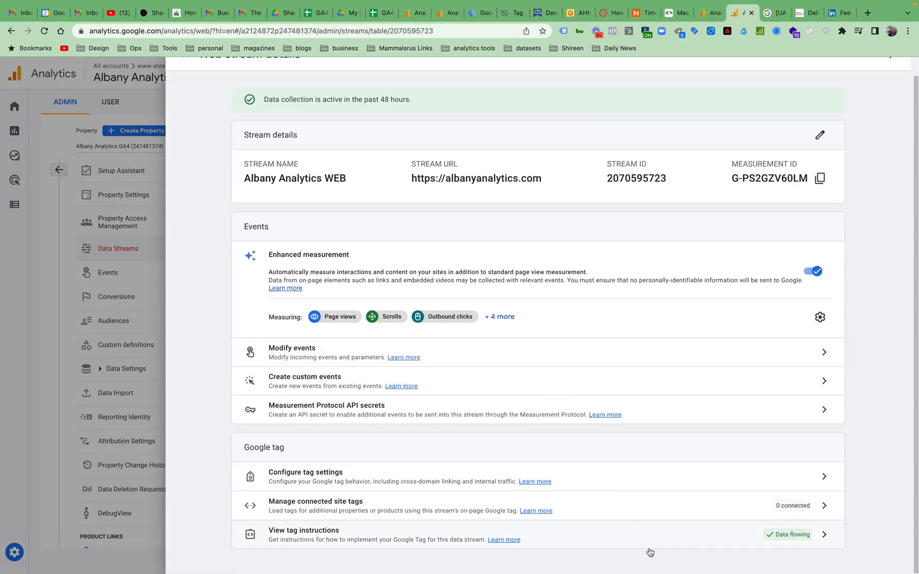
left_click(647, 545)
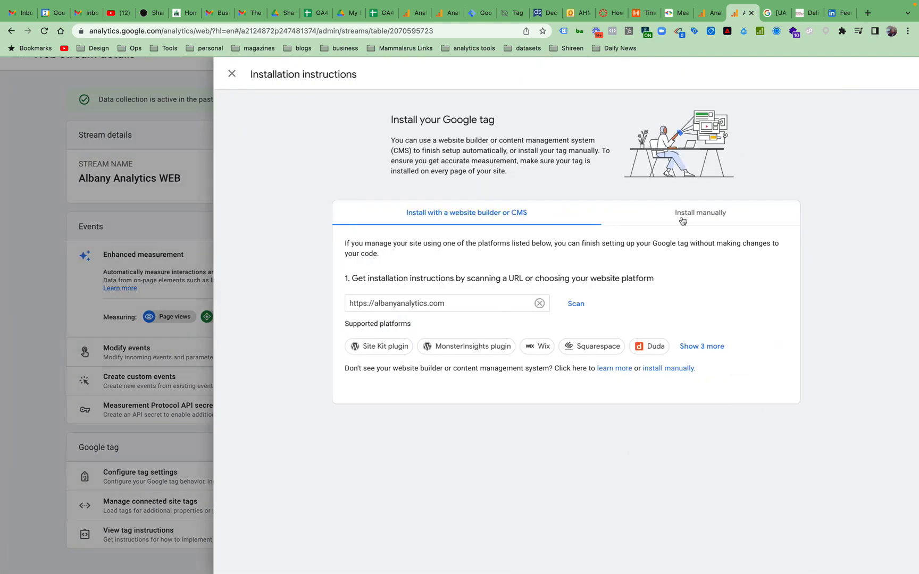
left_click(680, 218)
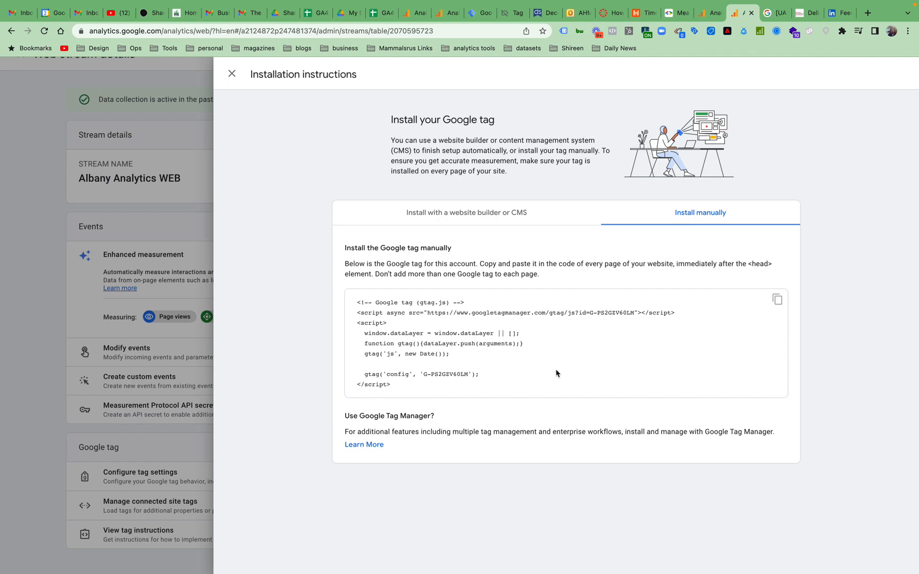
left_click(437, 218)
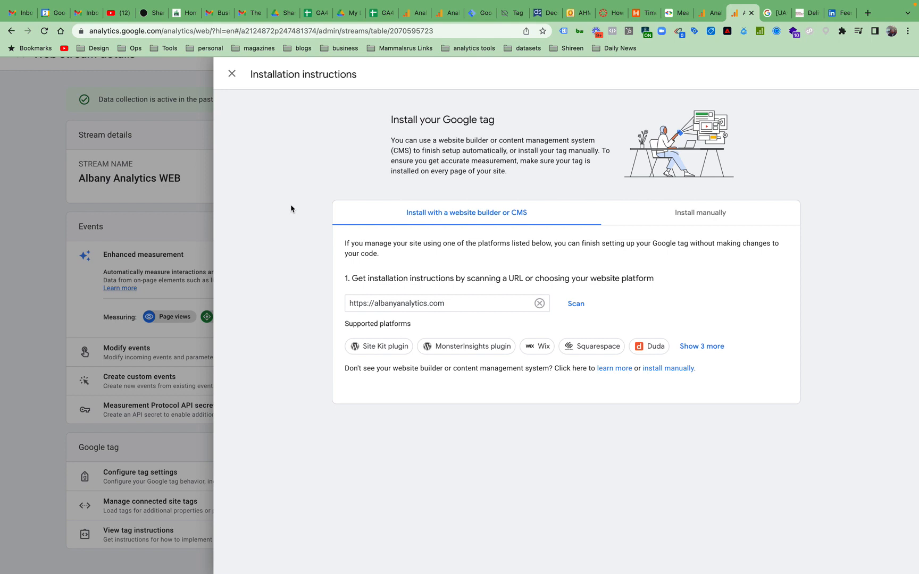
left_click(699, 212)
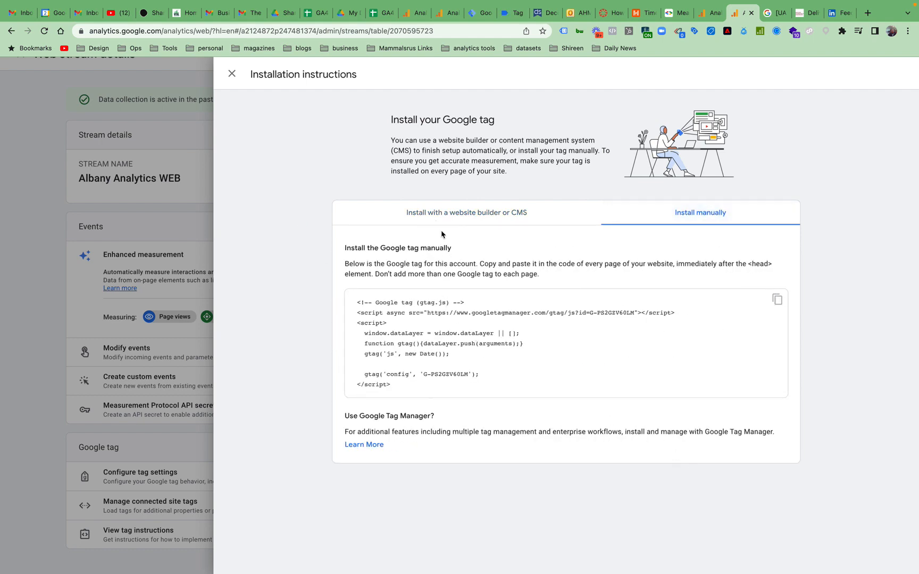
left_click(436, 215)
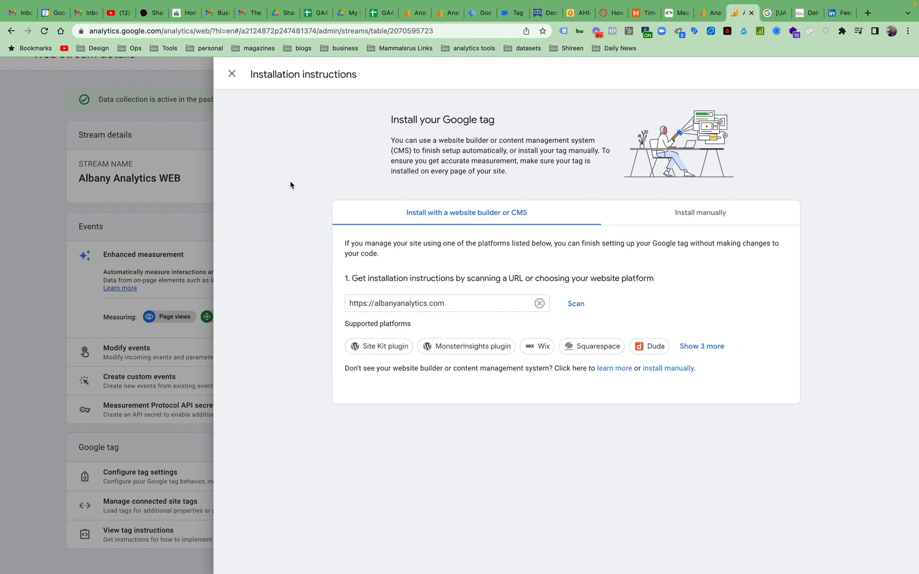
Step: Close the tag instructions and stream details, and switch to the Albany Analytics Main view of the Universal Analytics property
left_click(232, 74)
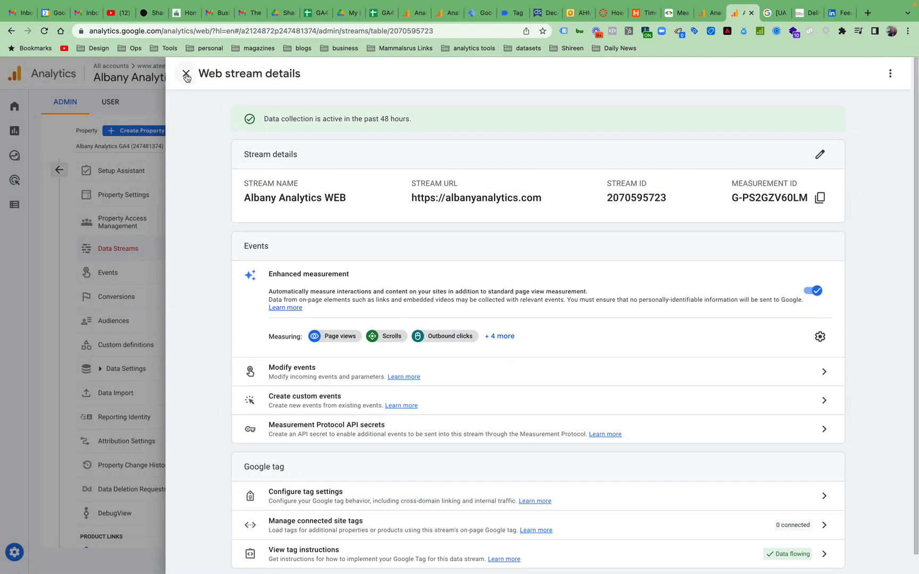
left_click(189, 72)
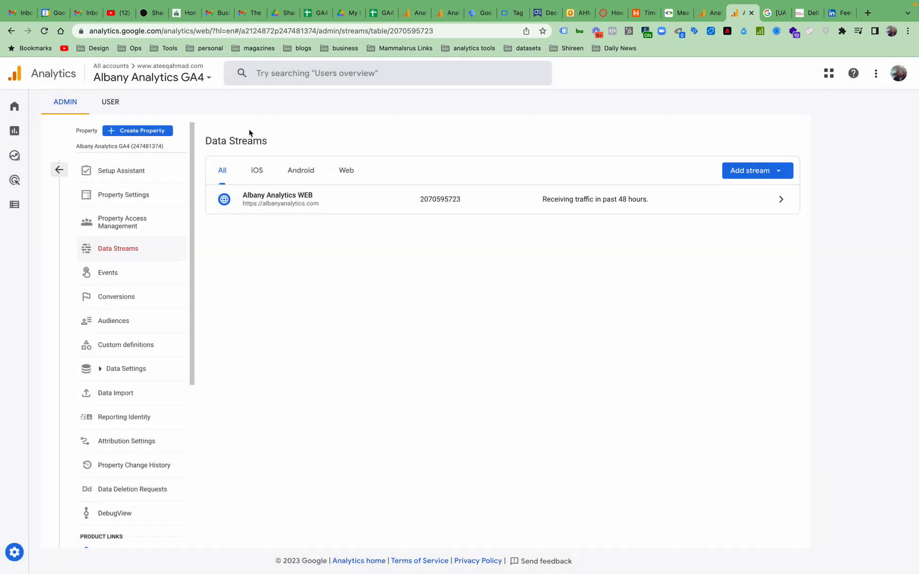
left_click(174, 71)
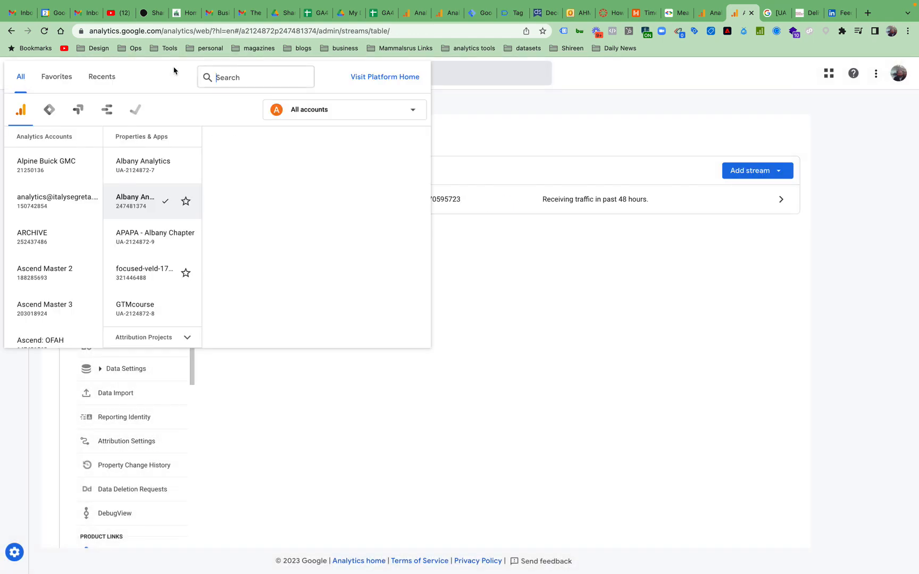
left_click(196, 166)
left_click(345, 176)
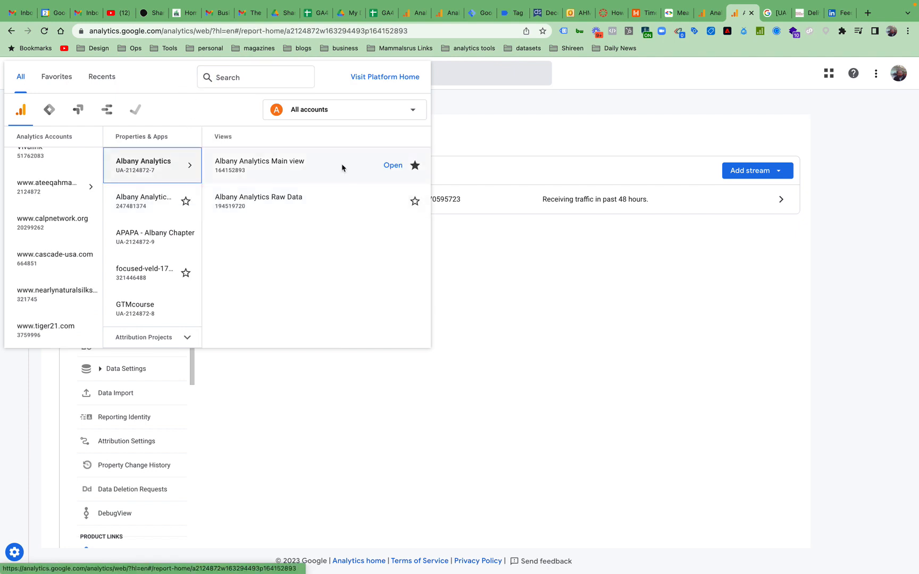